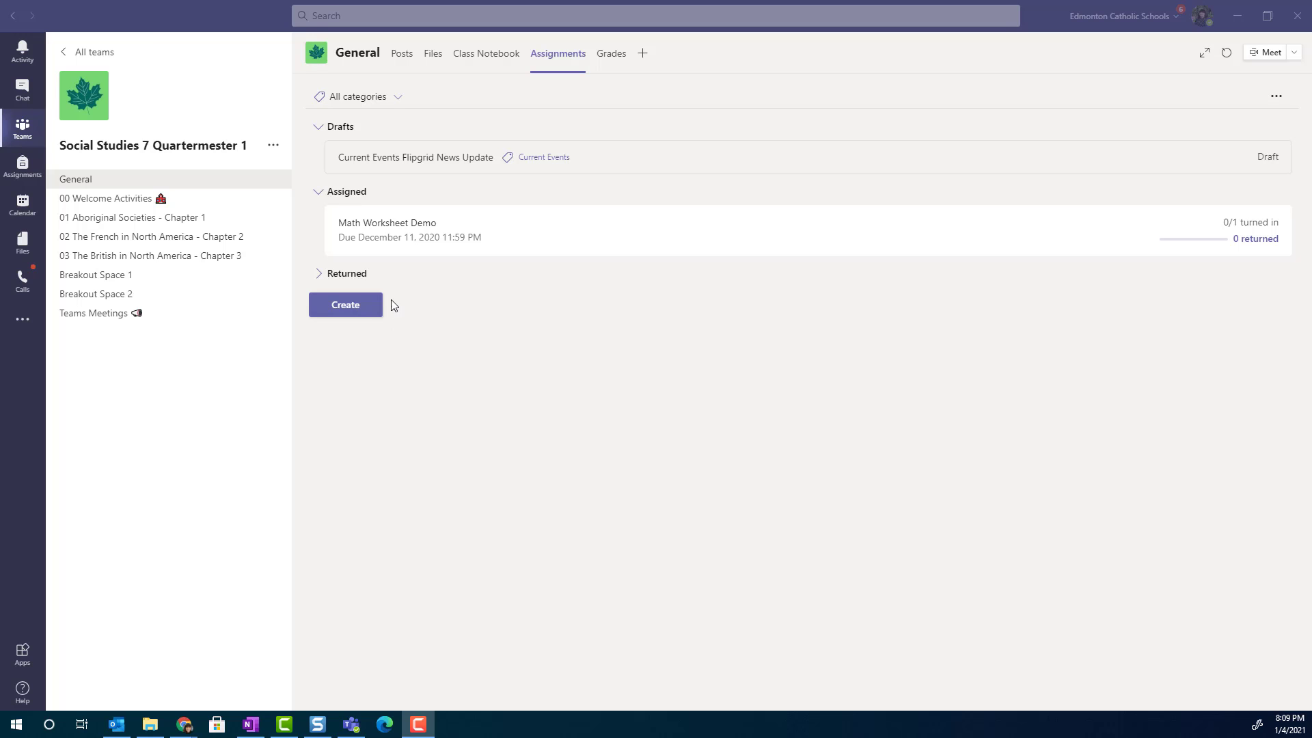
Open the draft assignment Current Events Flipgrid News Update and start a new rubric for it.
{"action": "left_click", "coordinate": [351, 306]}
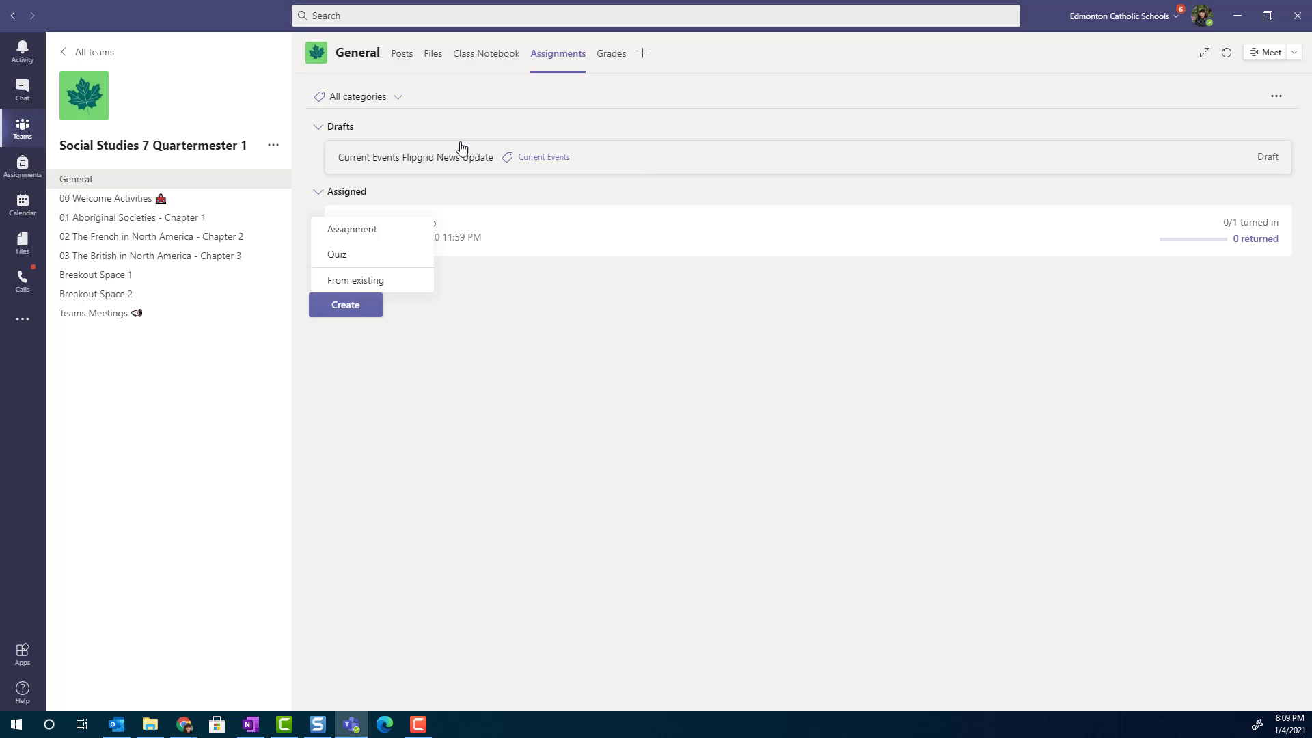
{"action": "left_click", "coordinate": [425, 160]}
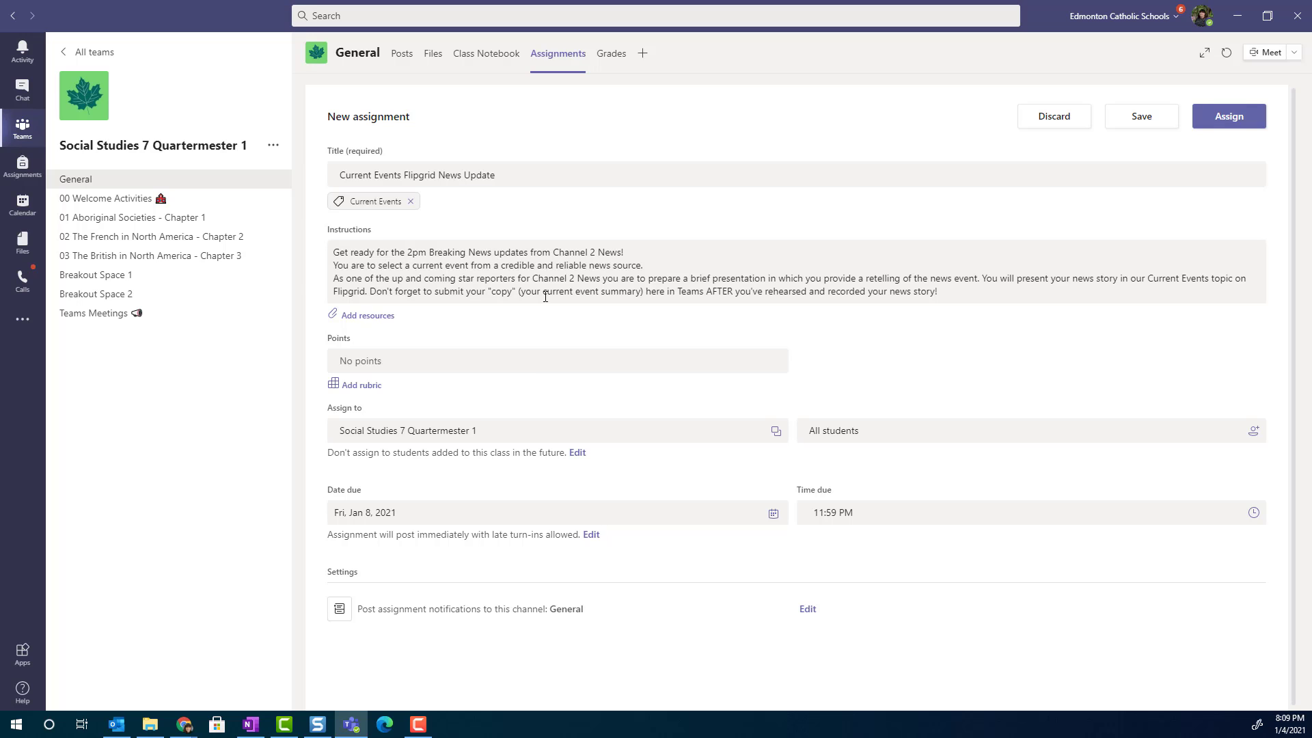
{"action": "left_click", "coordinate": [366, 386]}
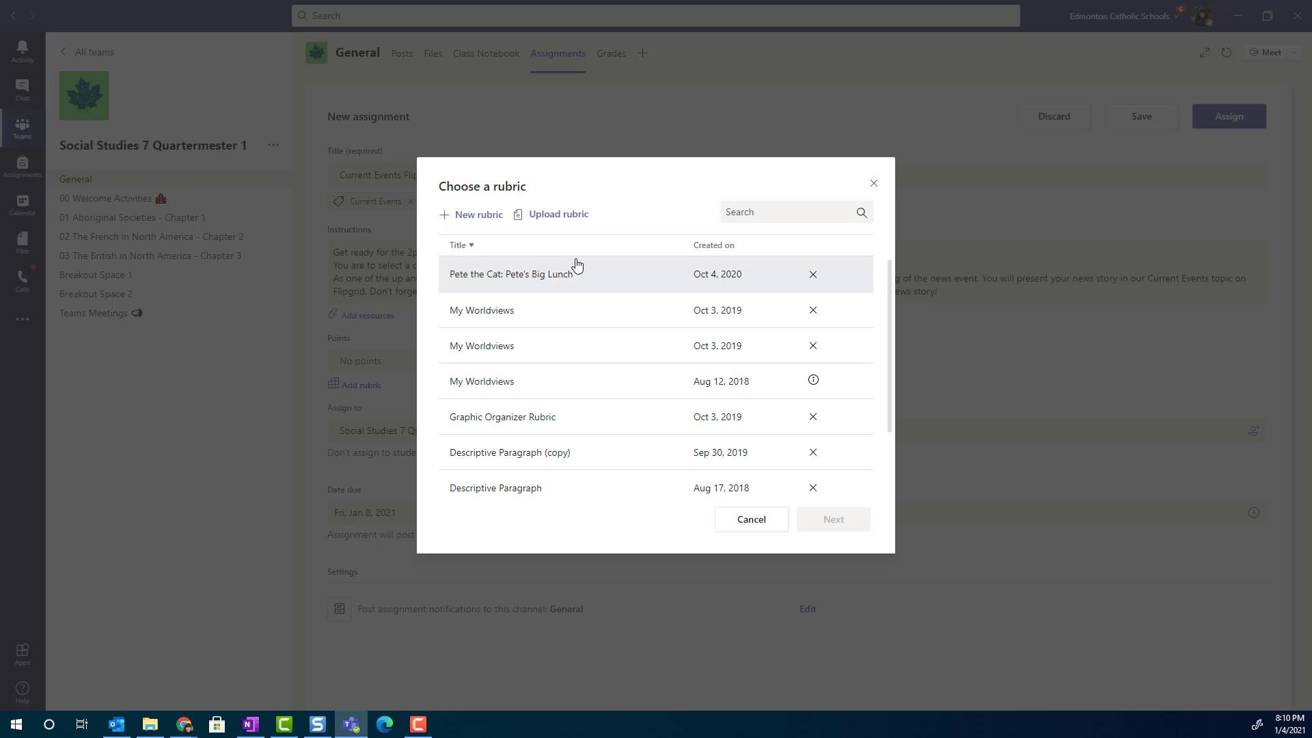
{"action": "left_click", "coordinate": [472, 216]}
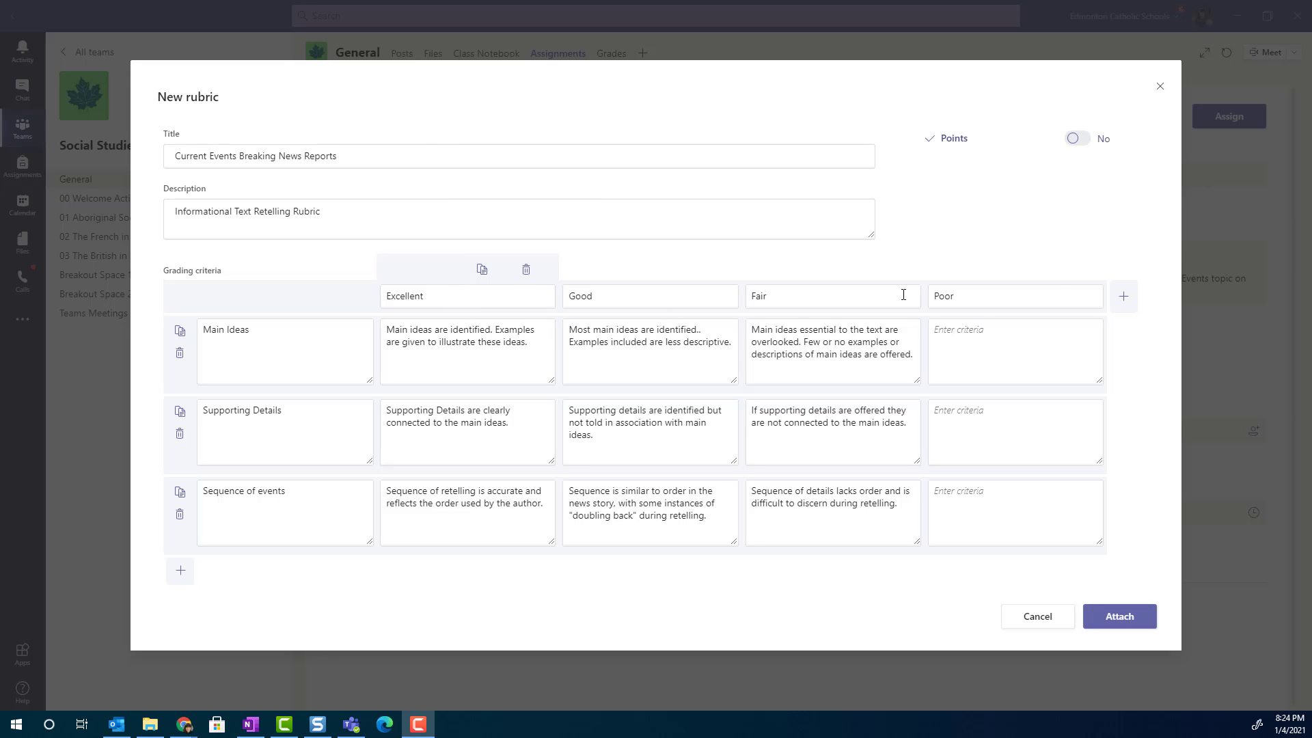
Delete the rubric's Poor column and rename the remaining rating levels Proficient, Adequate and Needs Attention.
{"action": "left_click", "coordinate": [1035, 296]}
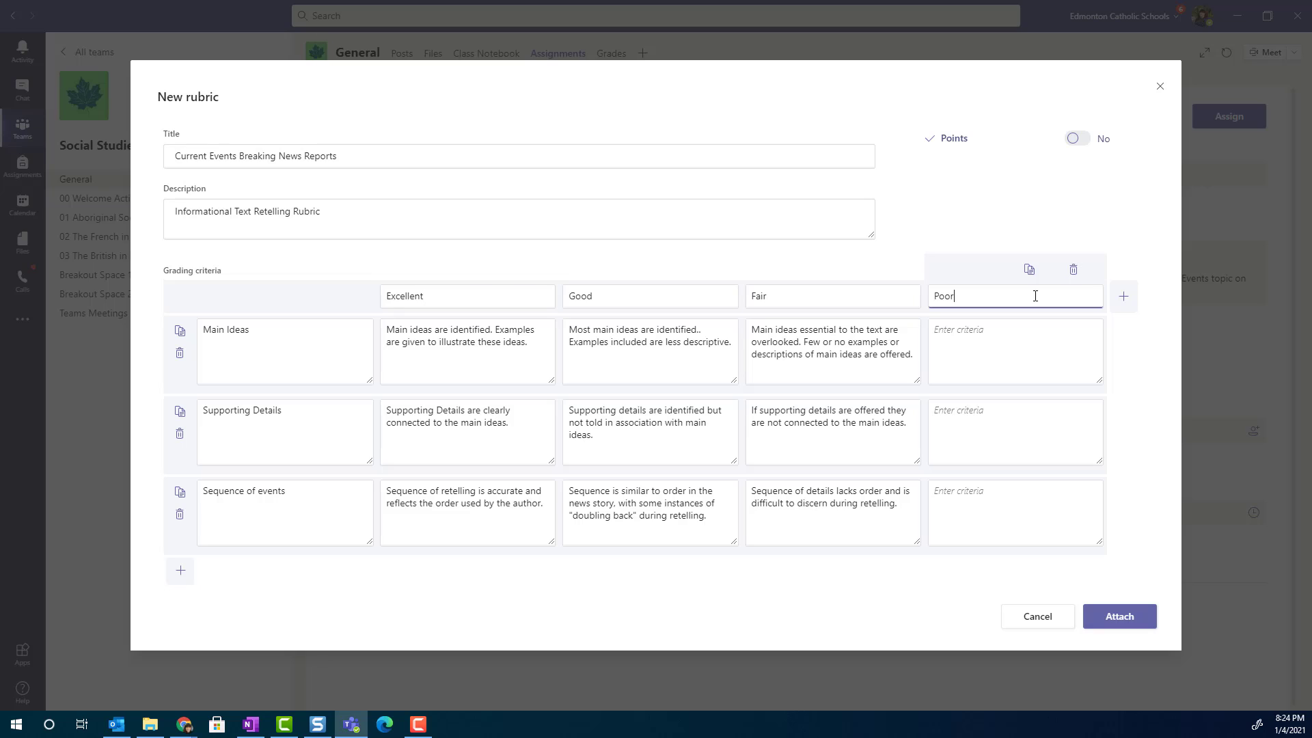
{"action": "left_click", "coordinate": [1075, 271]}
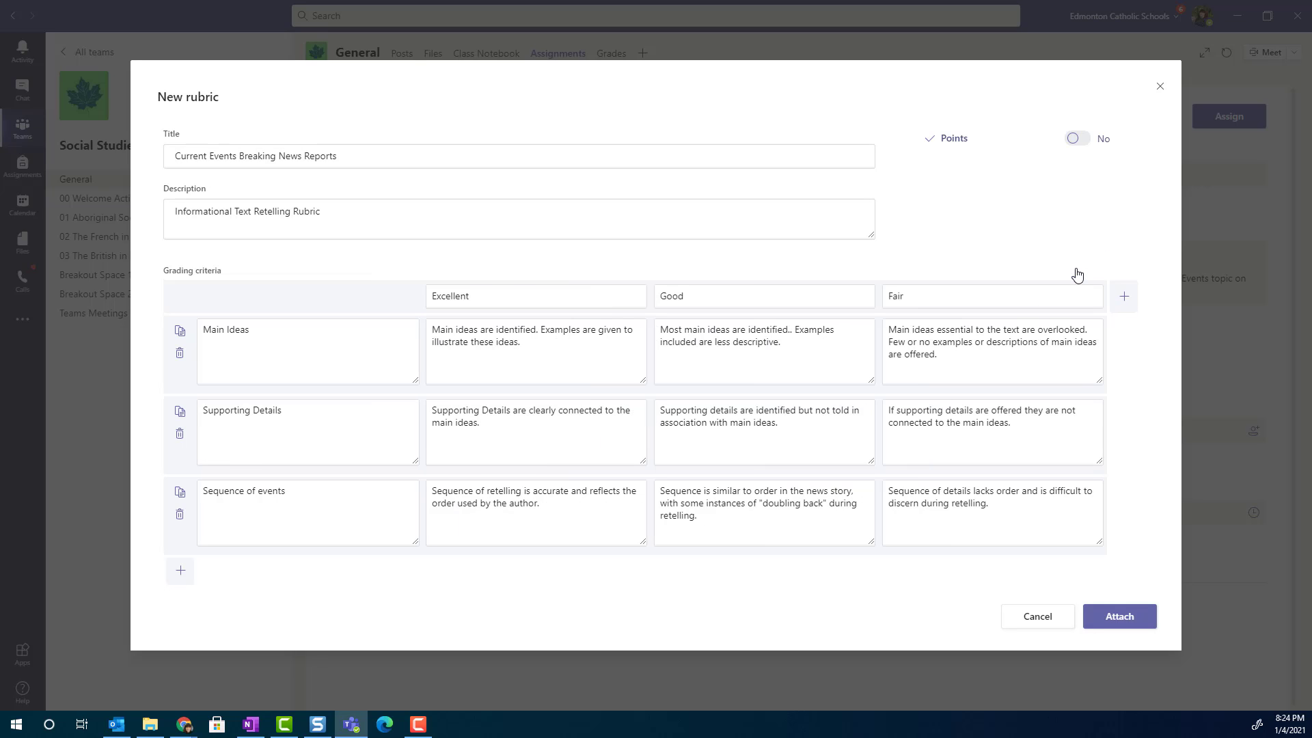
{"action": "left_click", "coordinate": [478, 298]}
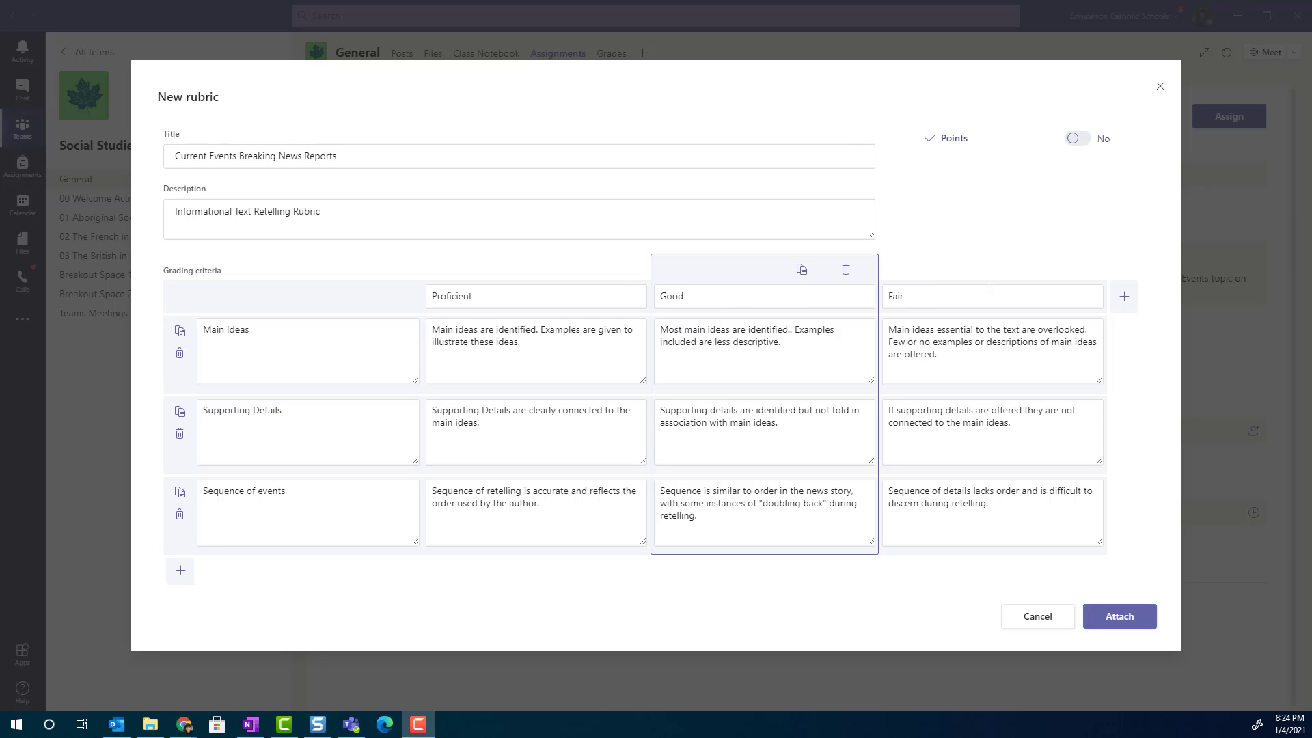
{"action": "left_click", "coordinate": [725, 302]}
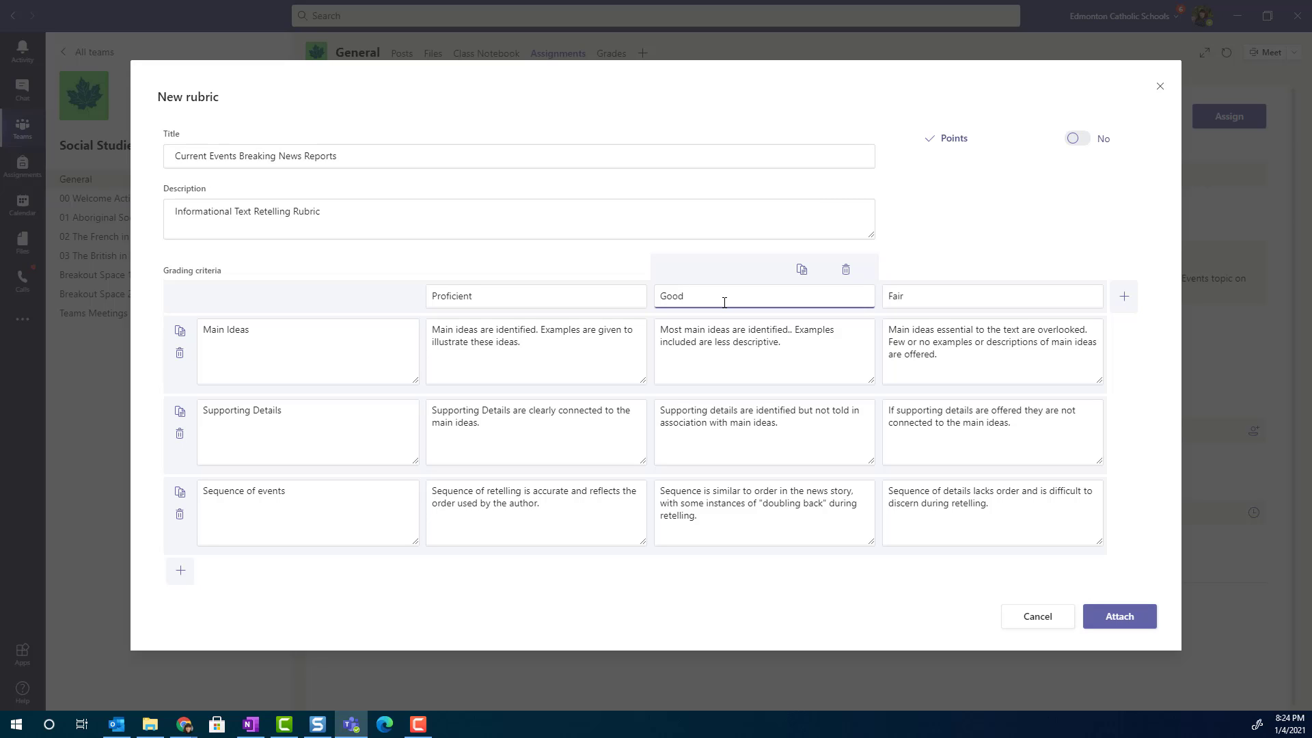
{"action": "key", "text": "BackSpace"}
{"action": "key", "text": "BackSpace"}
{"action": "key", "text": "BackSpace"}
{"action": "key", "text": "BackSpace"}
{"action": "type", "text": "Adequate"}
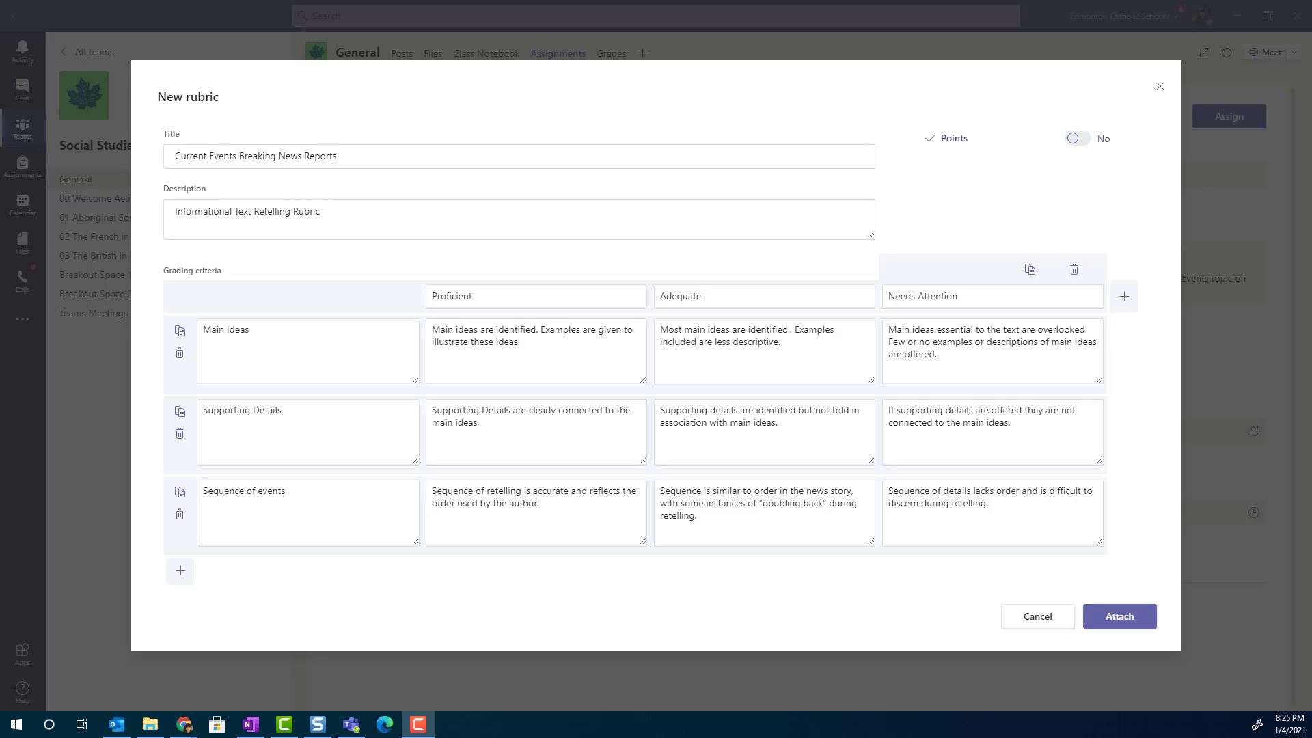
Turn on points for the rubric's rating levels and criteria.
{"action": "left_click", "coordinate": [1074, 140]}
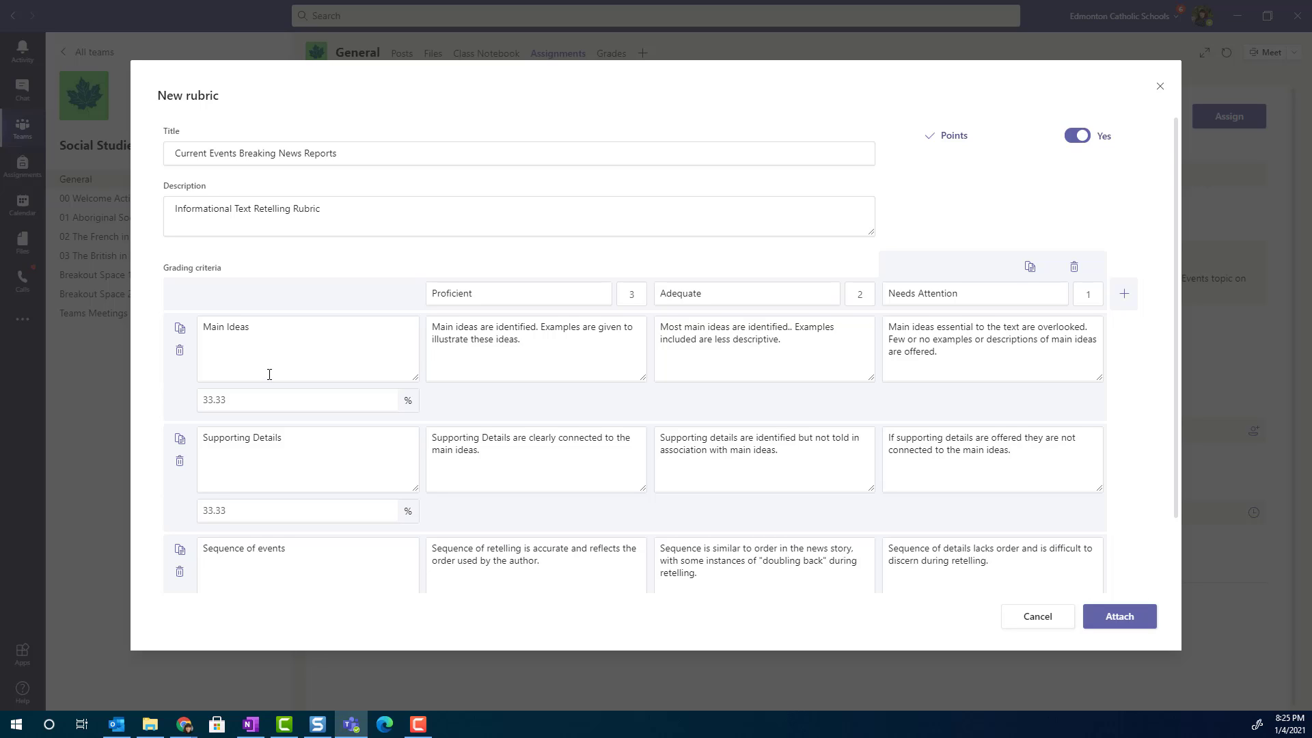
{"action": "scroll", "coordinate": [270, 371], "scroll_direction": "down", "scroll_amount": 1}
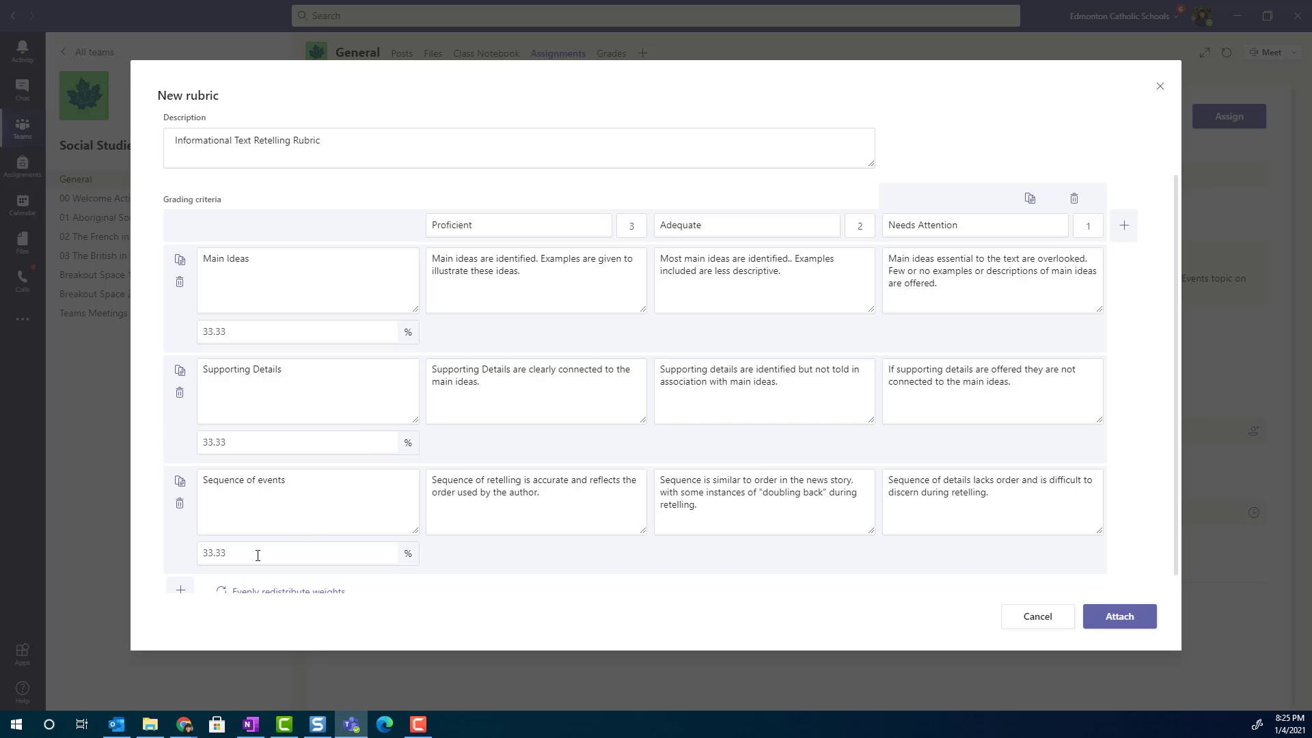
{"action": "scroll", "coordinate": [294, 352], "scroll_direction": "down", "scroll_amount": 1}
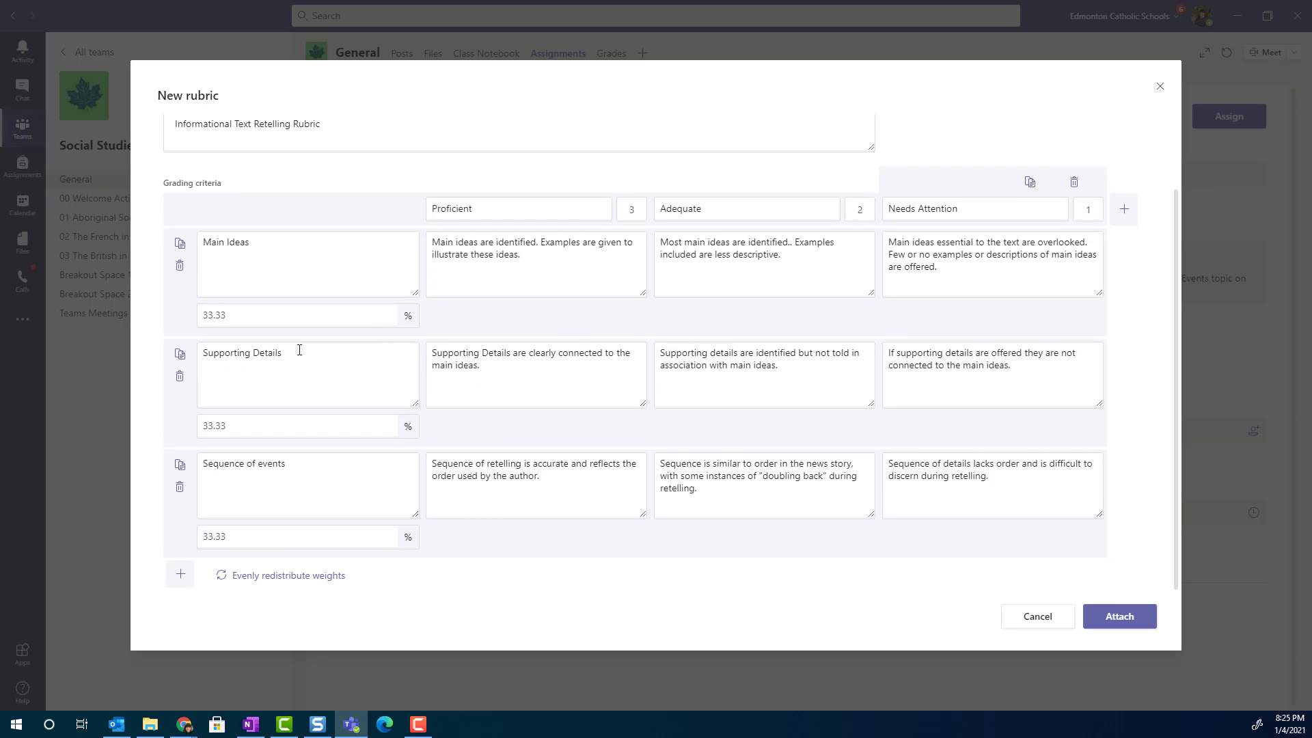
Weight the rubric criteria at 50% for Main Ideas, 25% for Supporting Details and 25% for Sequence of events.
{"action": "left_click", "coordinate": [243, 315]}
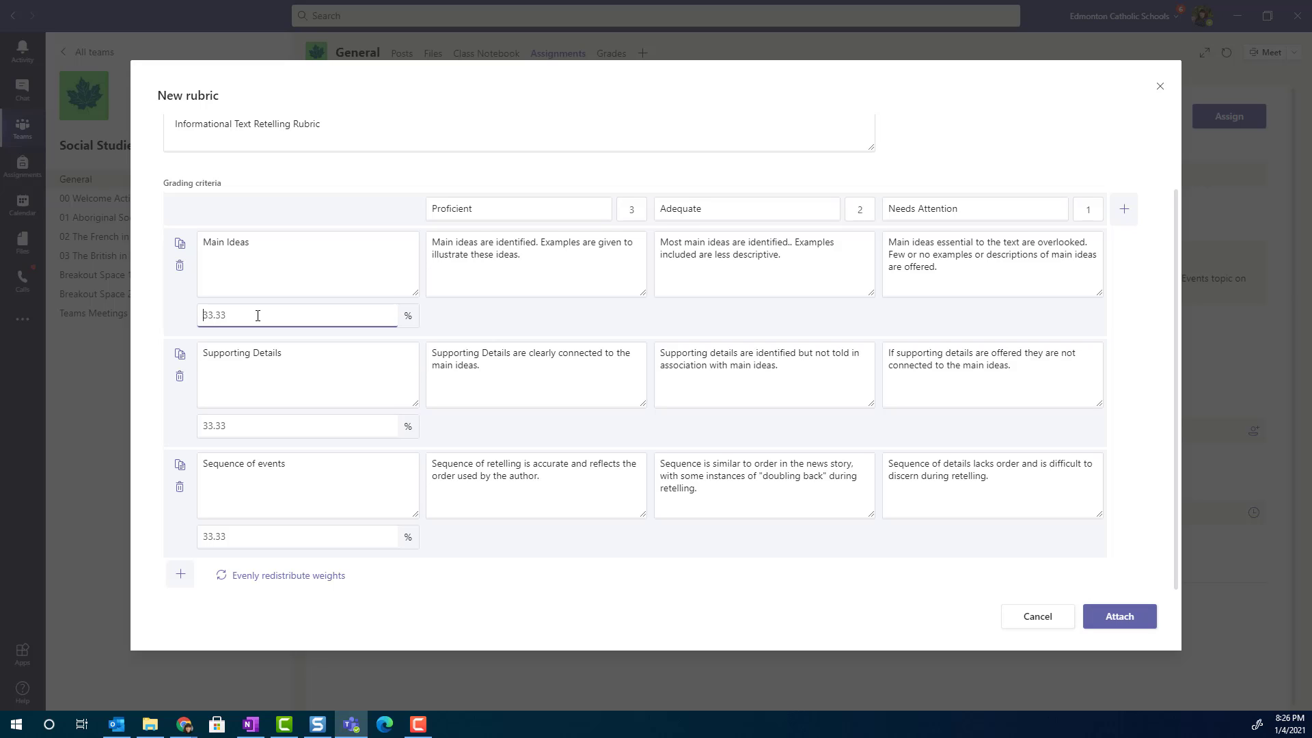
{"action": "key", "text": "ctrl+a"}
{"action": "type", "text": "50"}
{"action": "left_click", "coordinate": [273, 429]}
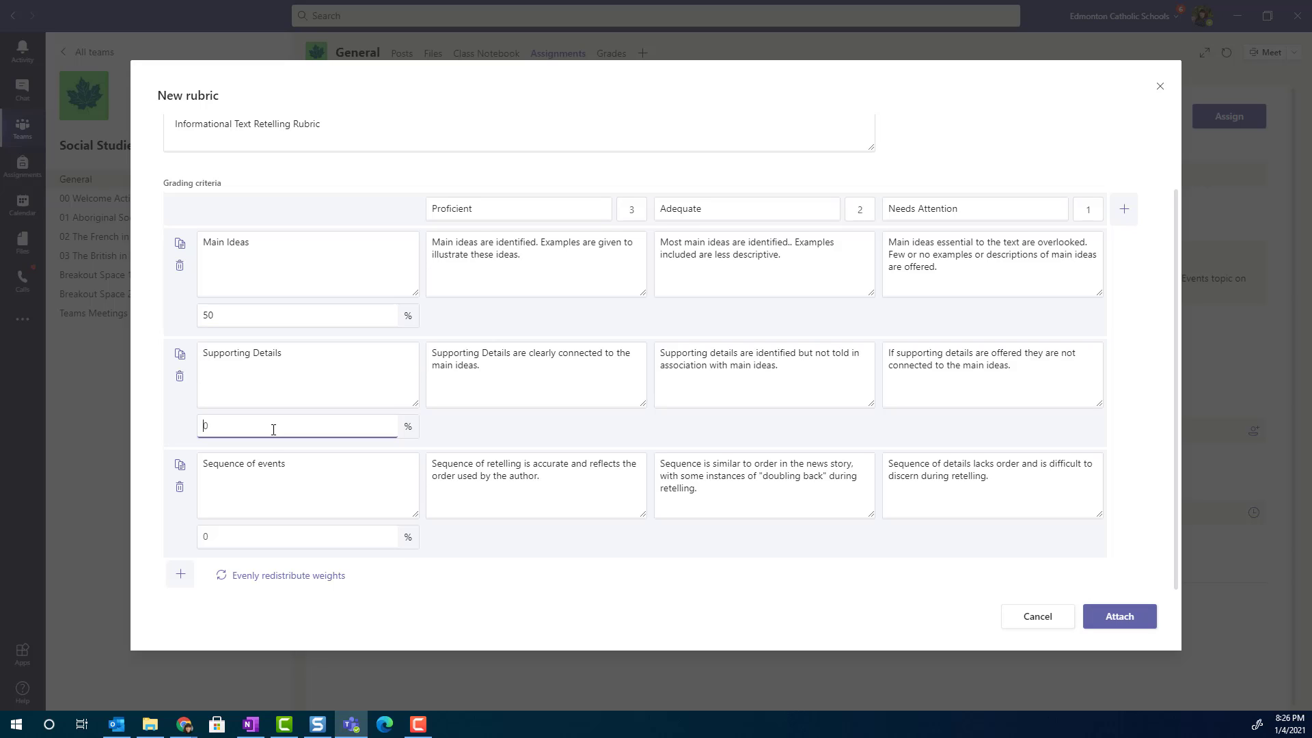
{"action": "type", "text": "25"}
{"action": "left_click", "coordinate": [258, 534]}
{"action": "type", "text": "25"}
{"action": "left_click", "coordinate": [568, 583]}
Try to attach the rubric with the Supporting Details weight at 15%, and set that weight back to 25%.
{"action": "left_click_drag", "start_coordinate": [261, 433], "coordinate": [202, 431]}
{"action": "type", "text": "15"}
{"action": "left_click", "coordinate": [1127, 618]}
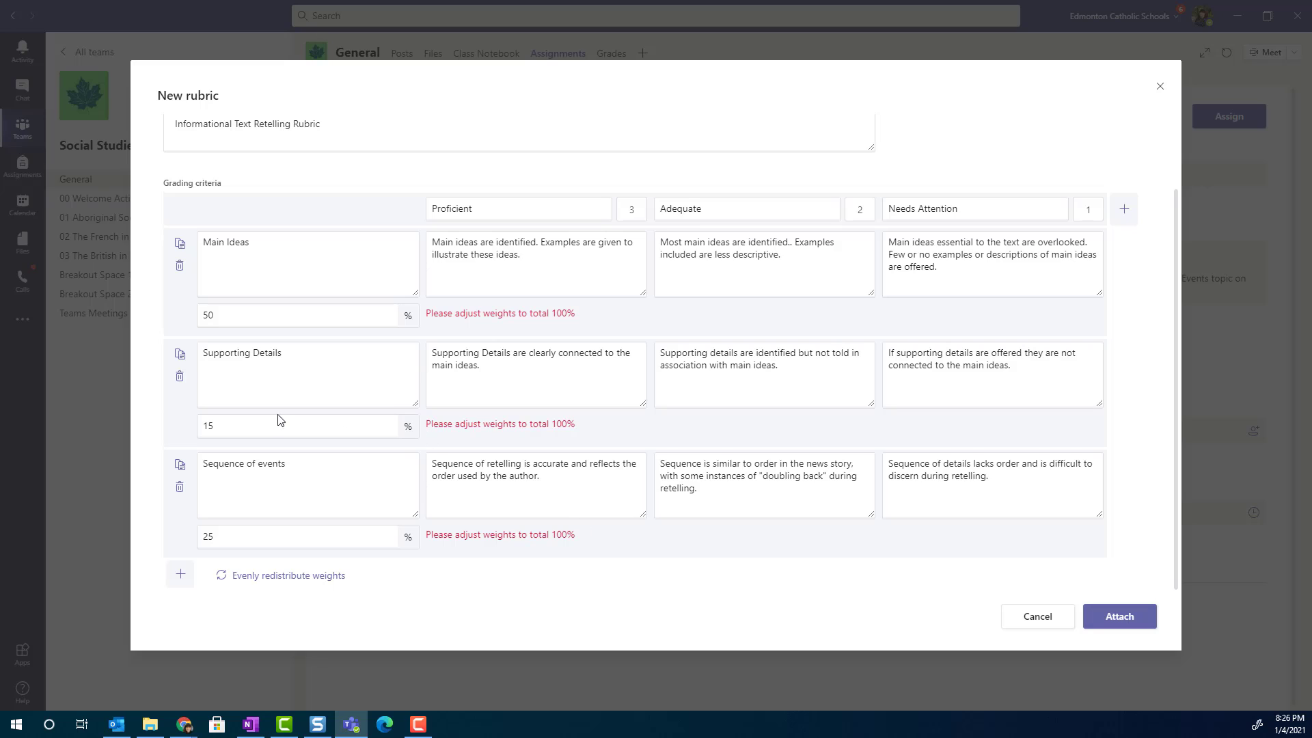
{"action": "left_click_drag", "start_coordinate": [278, 419], "coordinate": [193, 430]}
{"action": "type", "text": "25"}
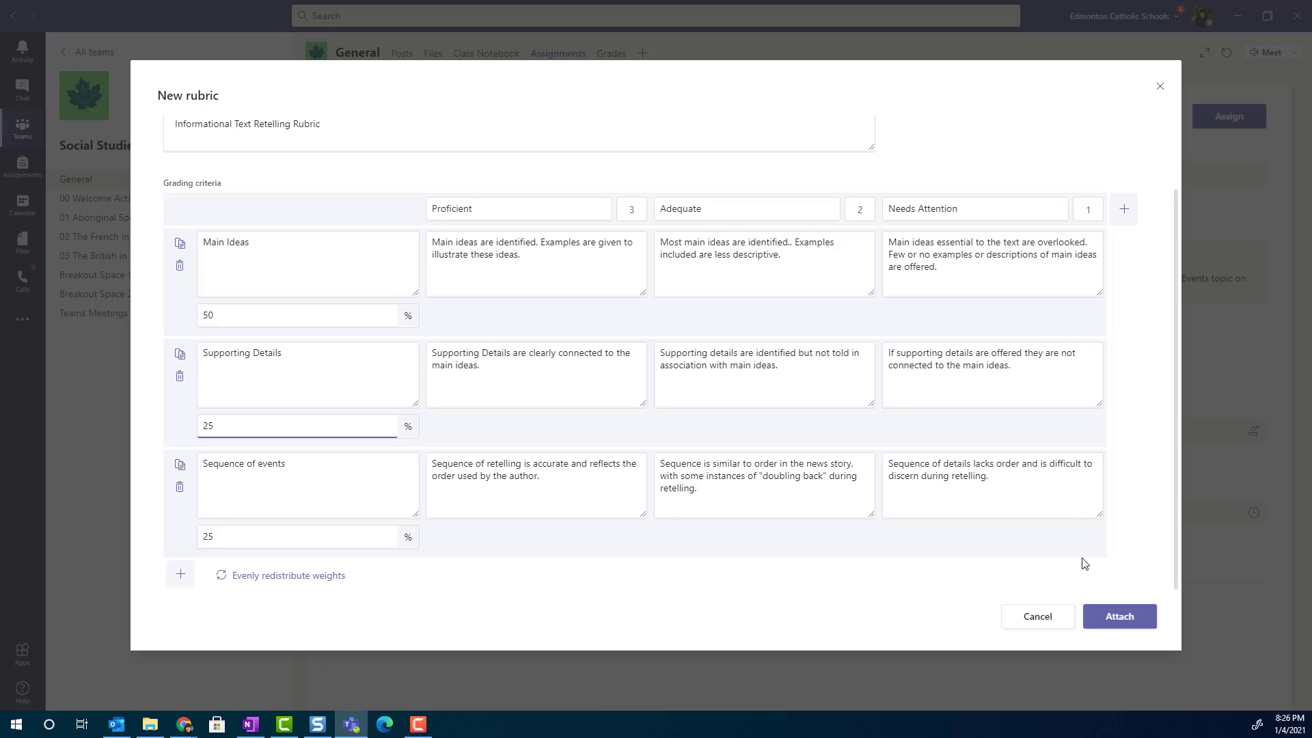
Redistribute the criterion weights evenly and attach the rubric to the assignment.
{"action": "left_click", "coordinate": [289, 579]}
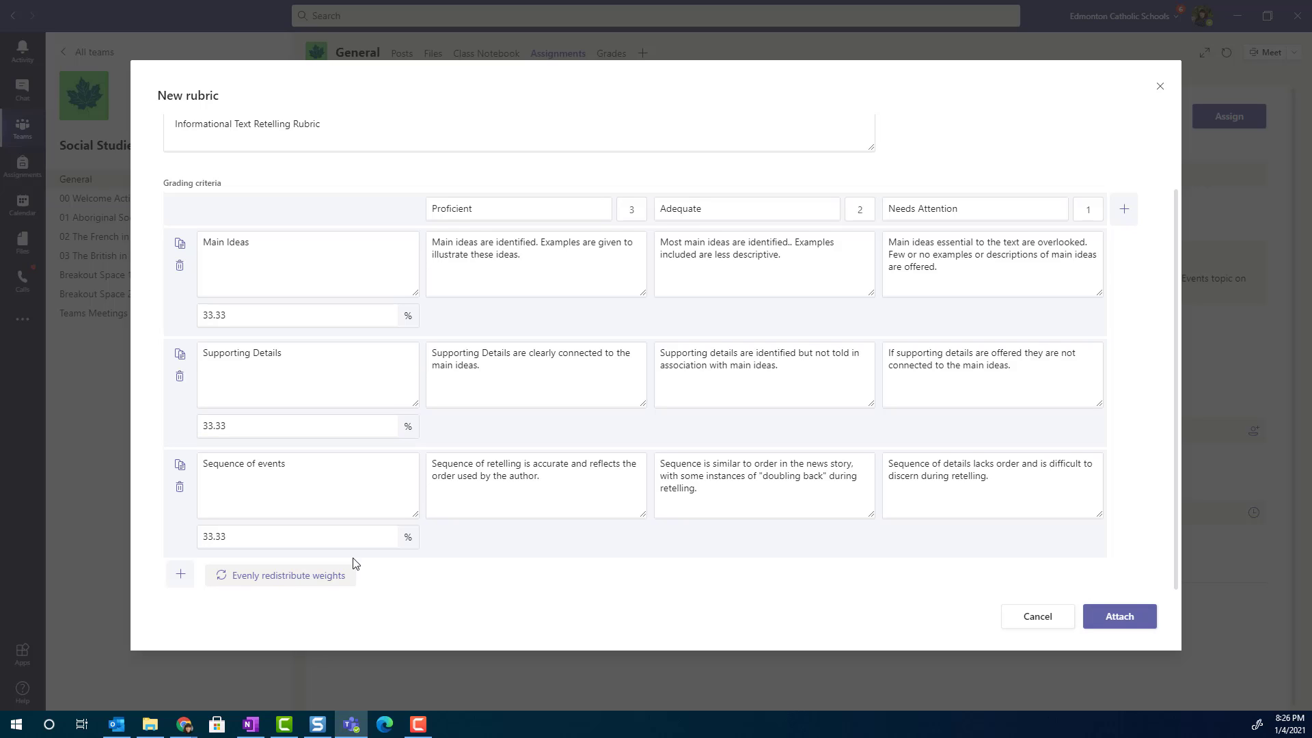
{"action": "left_click", "coordinate": [1123, 625]}
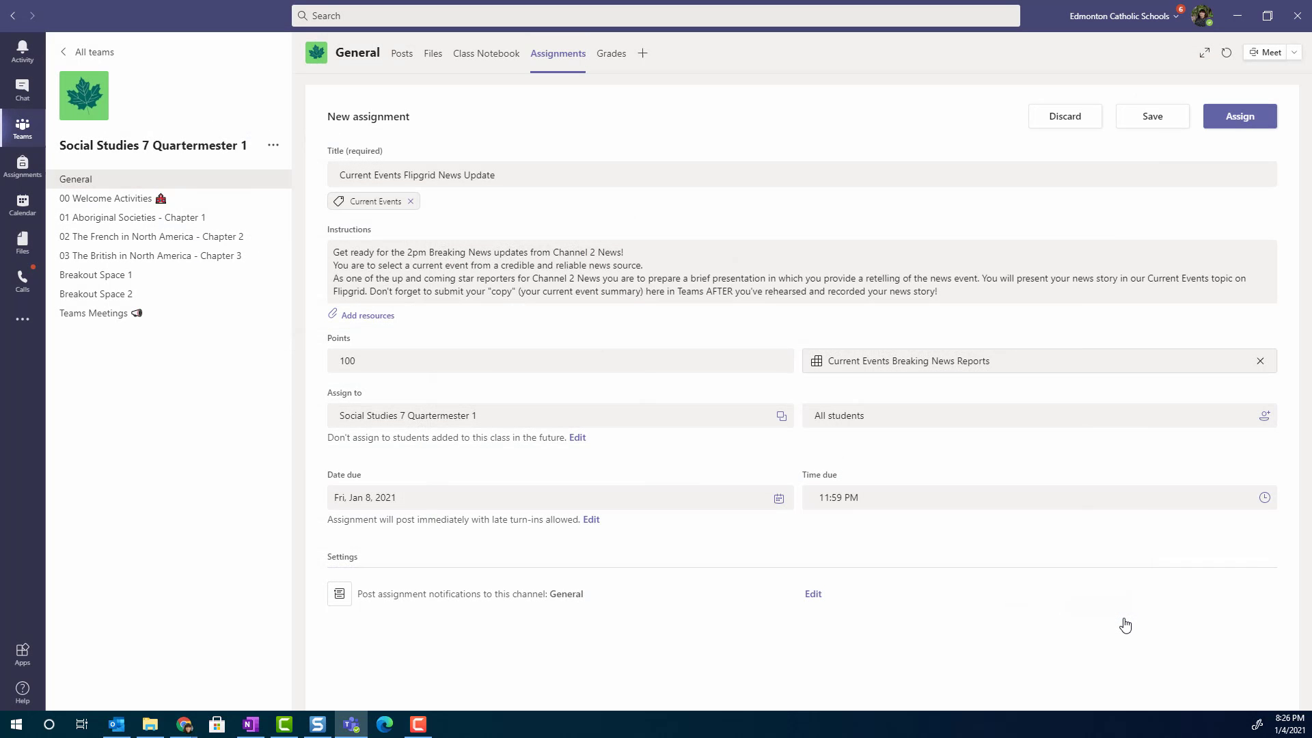